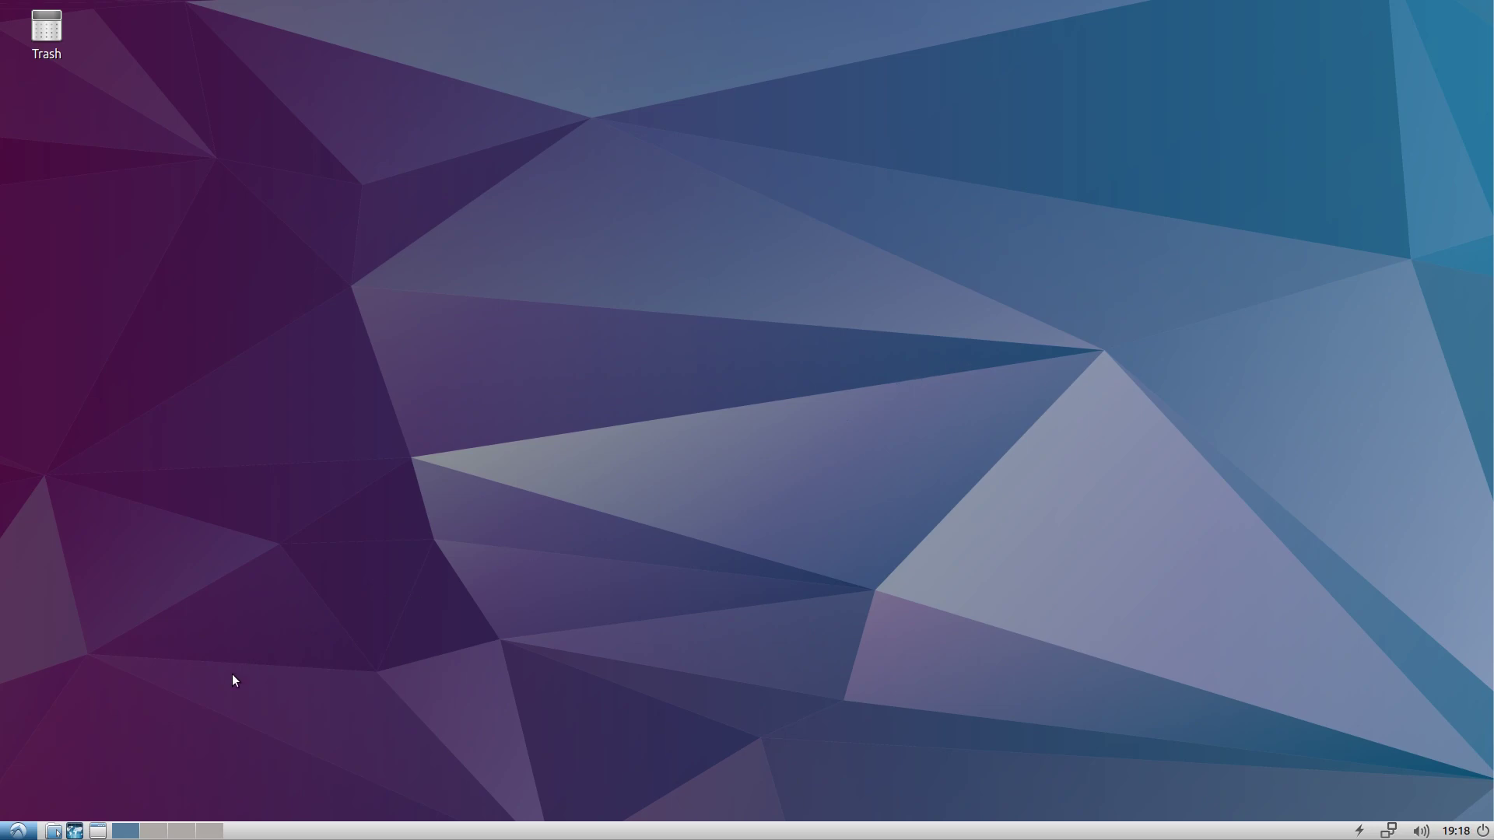
Launch Software Updater from the System Tools menu to see the 258.8 MB of updates
click(18, 831)
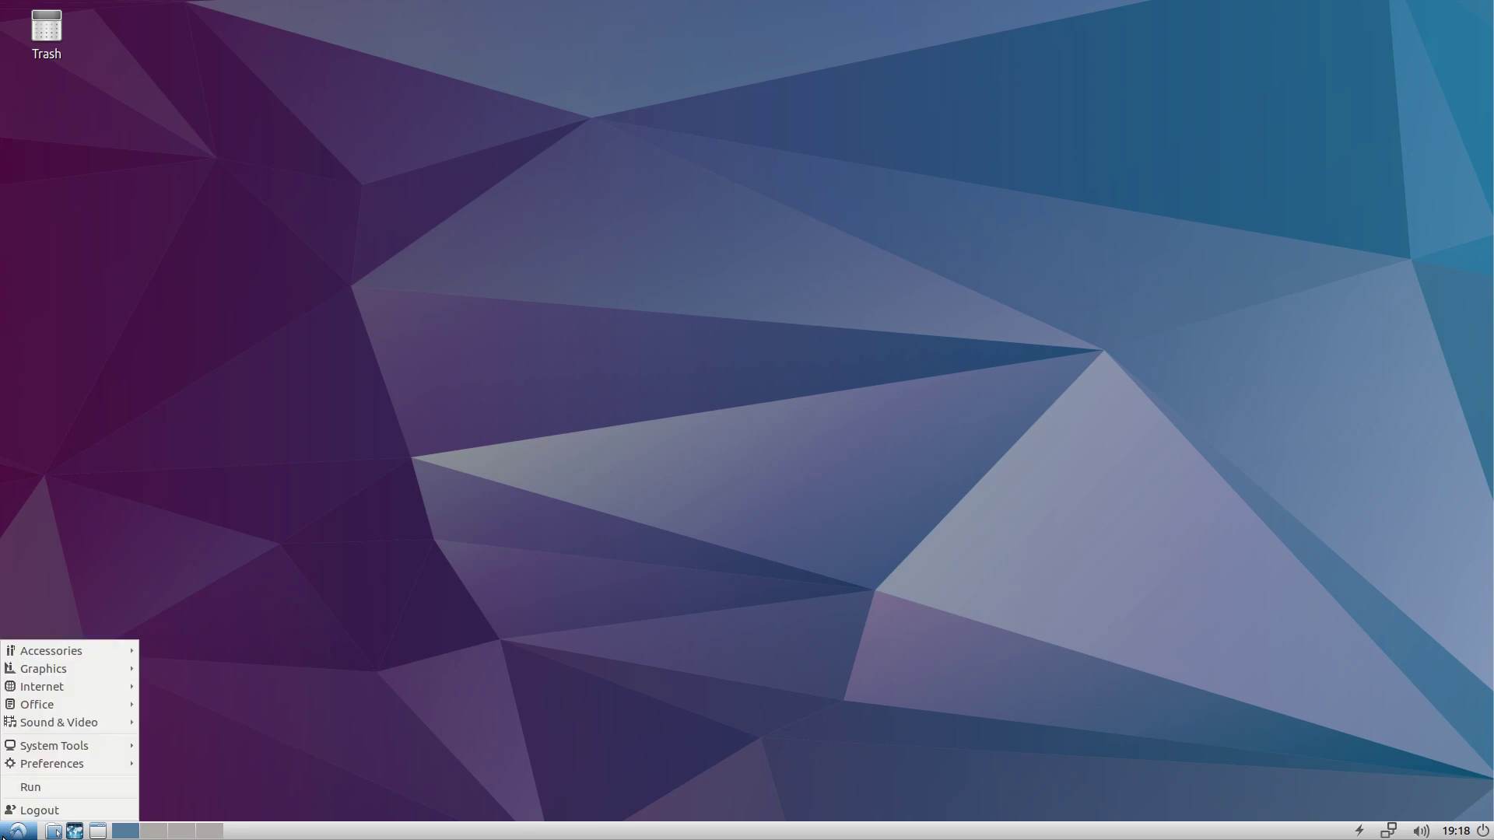
mouse_move(53, 746)
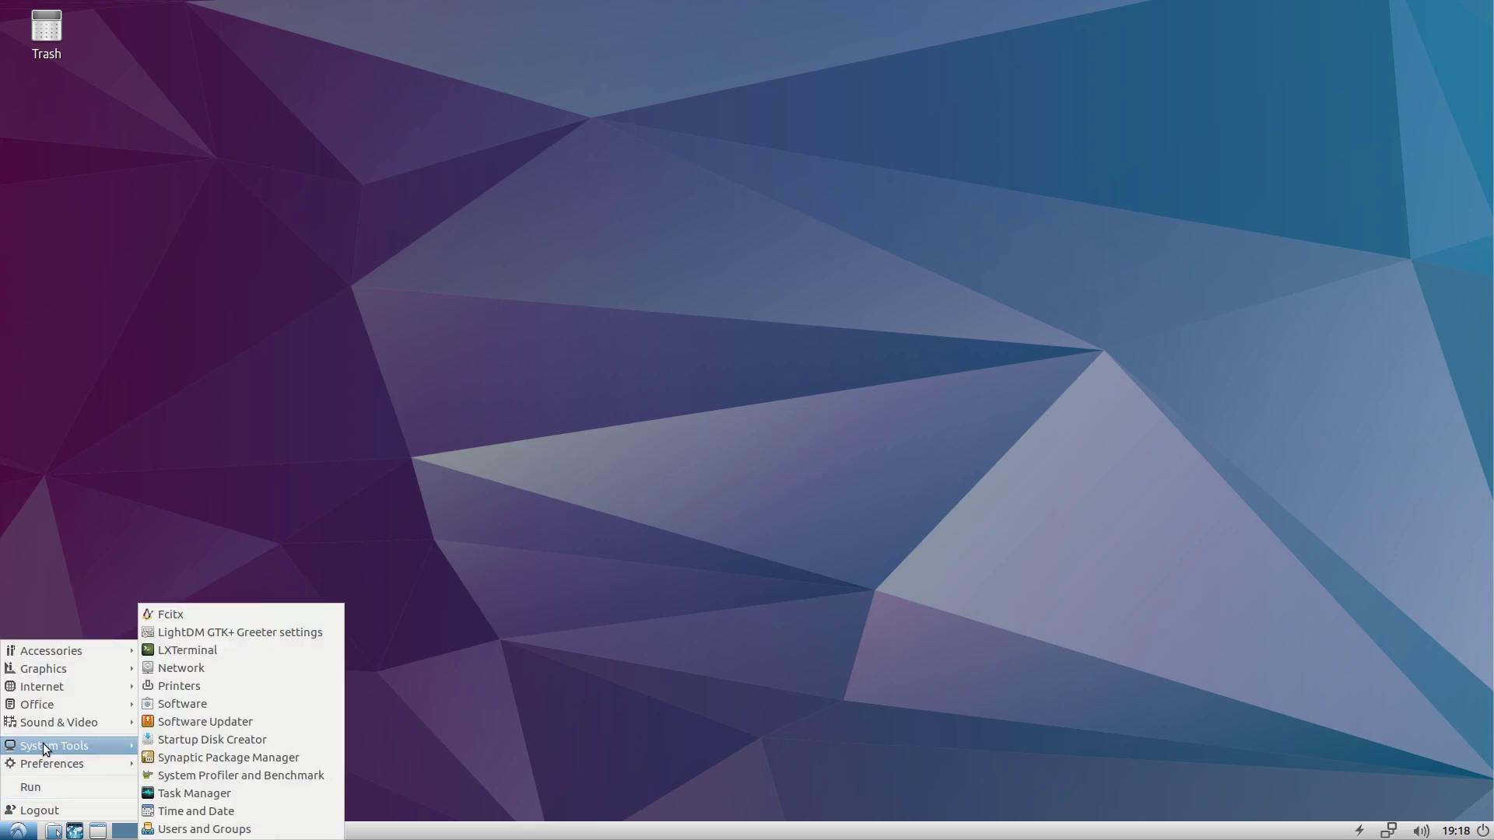
click(206, 726)
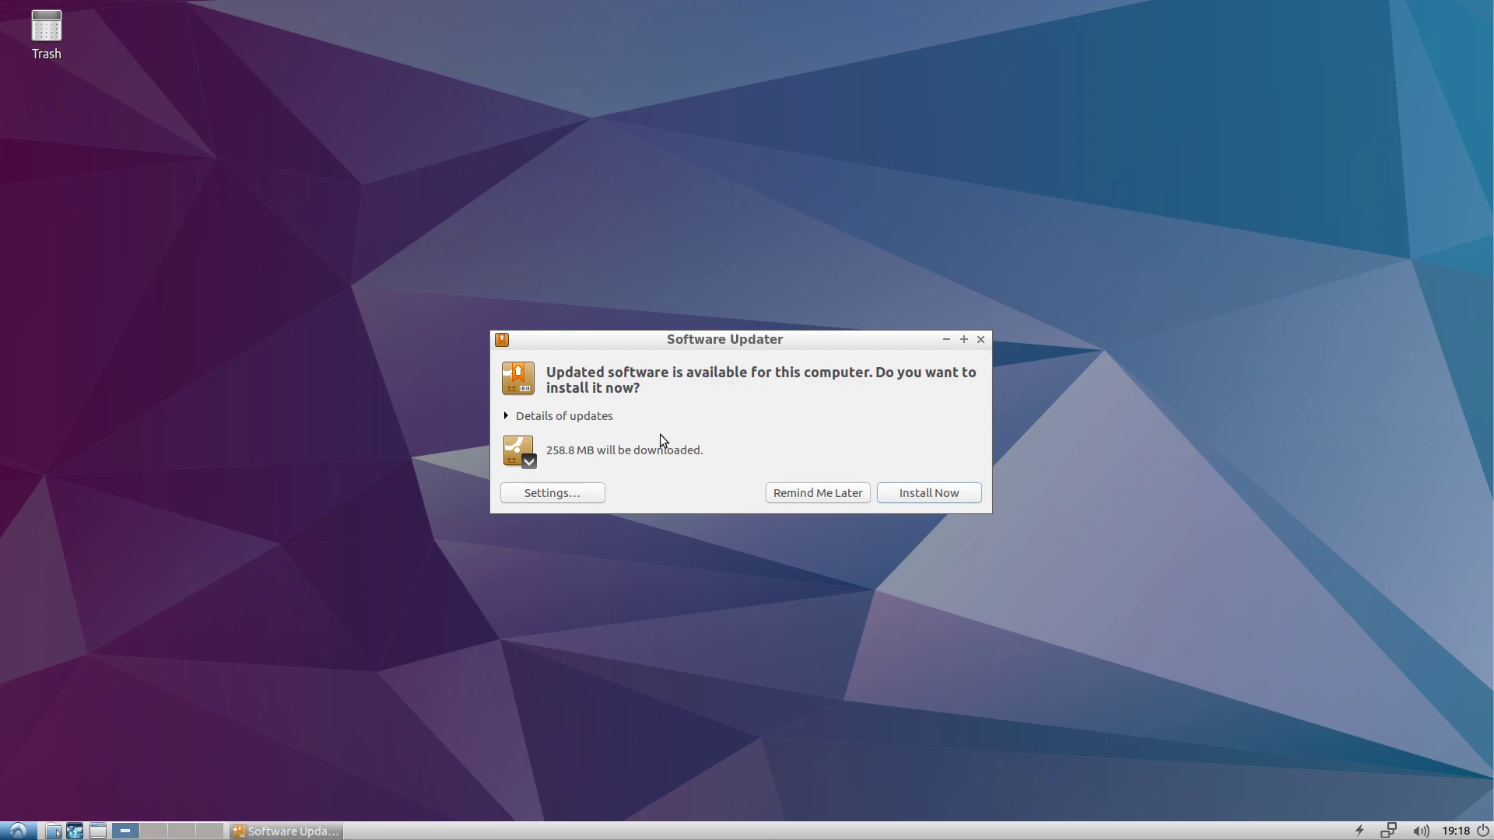
Review the pending update details, collapse them, and start installing the updates
click(589, 414)
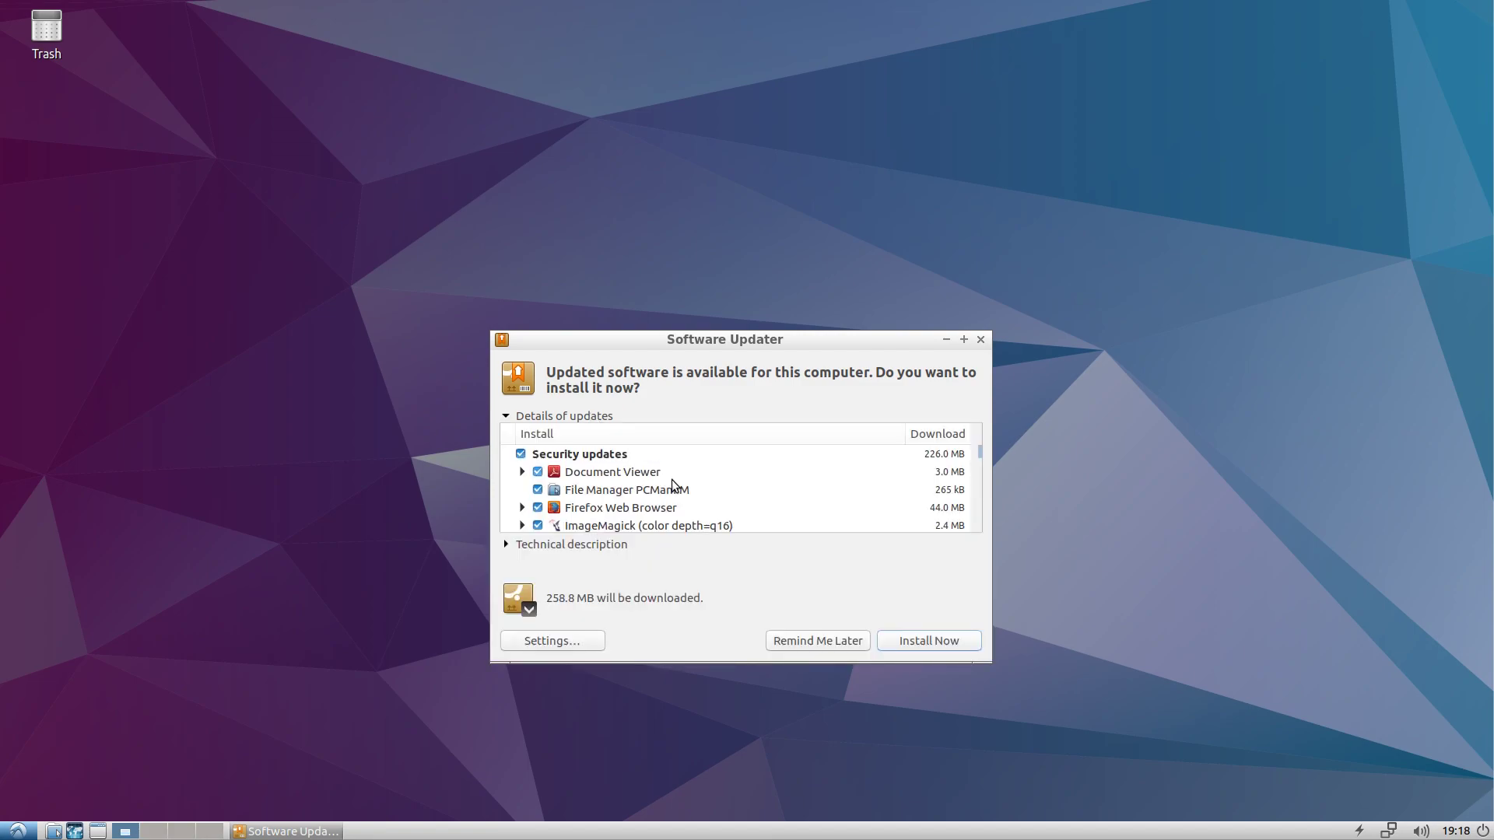
scroll(665, 480, down, 3)
click(594, 419)
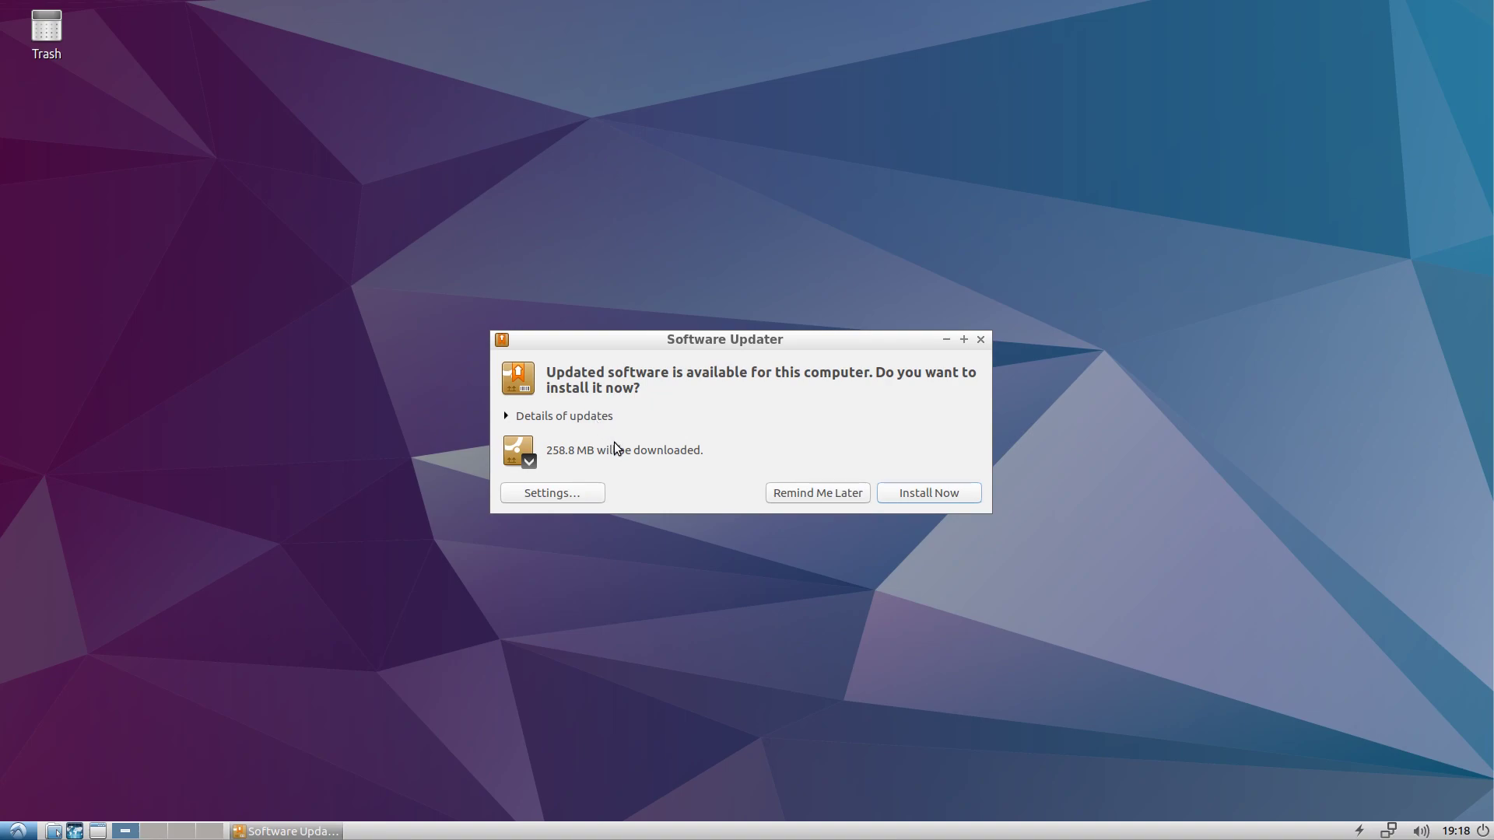
click(940, 496)
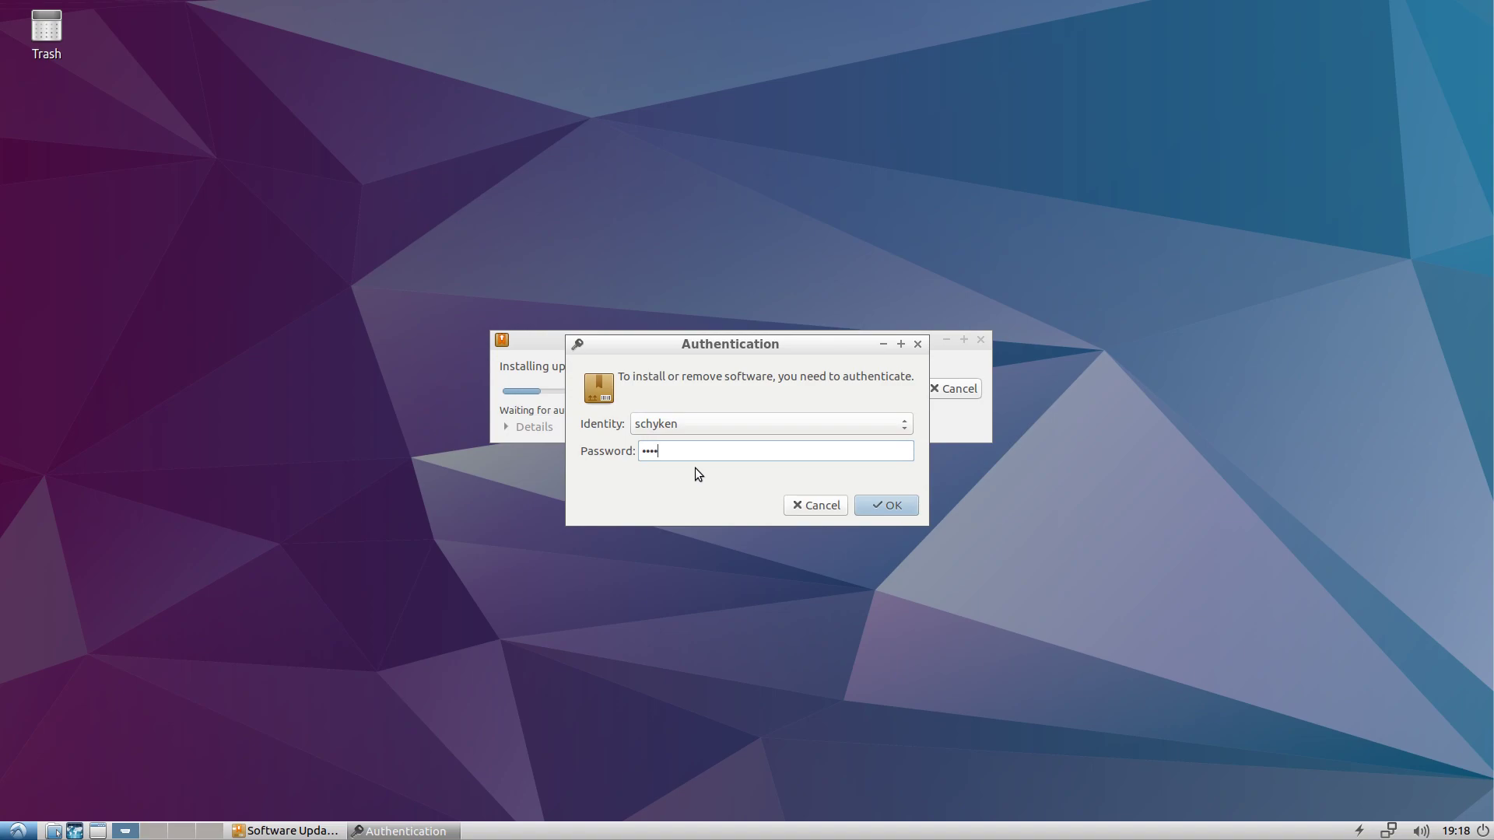
Confirm the password so packages like libperl5.24 begin downloading
key(Return)
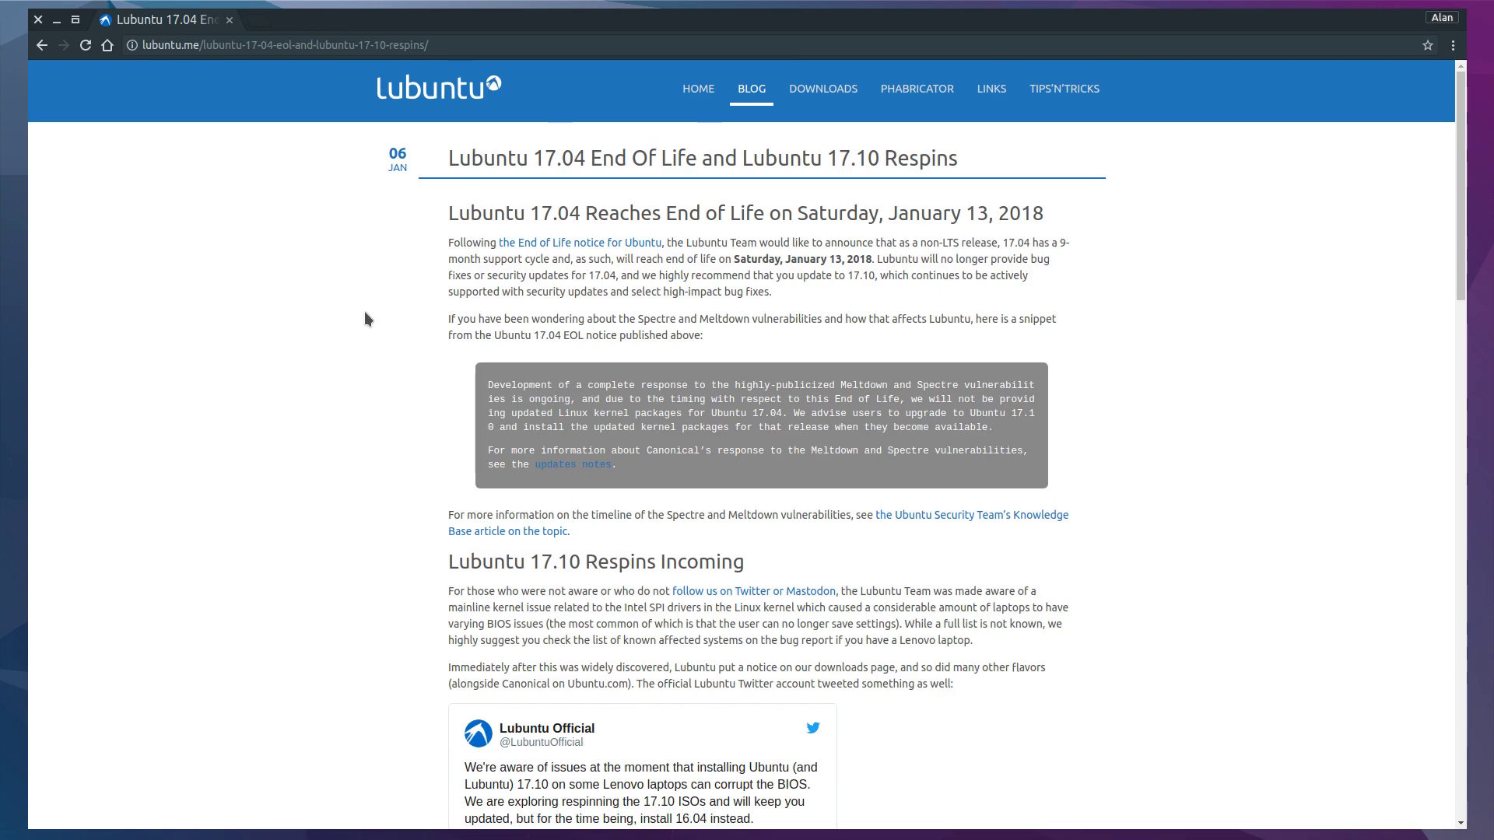
scroll(1183, 386, down, 2)
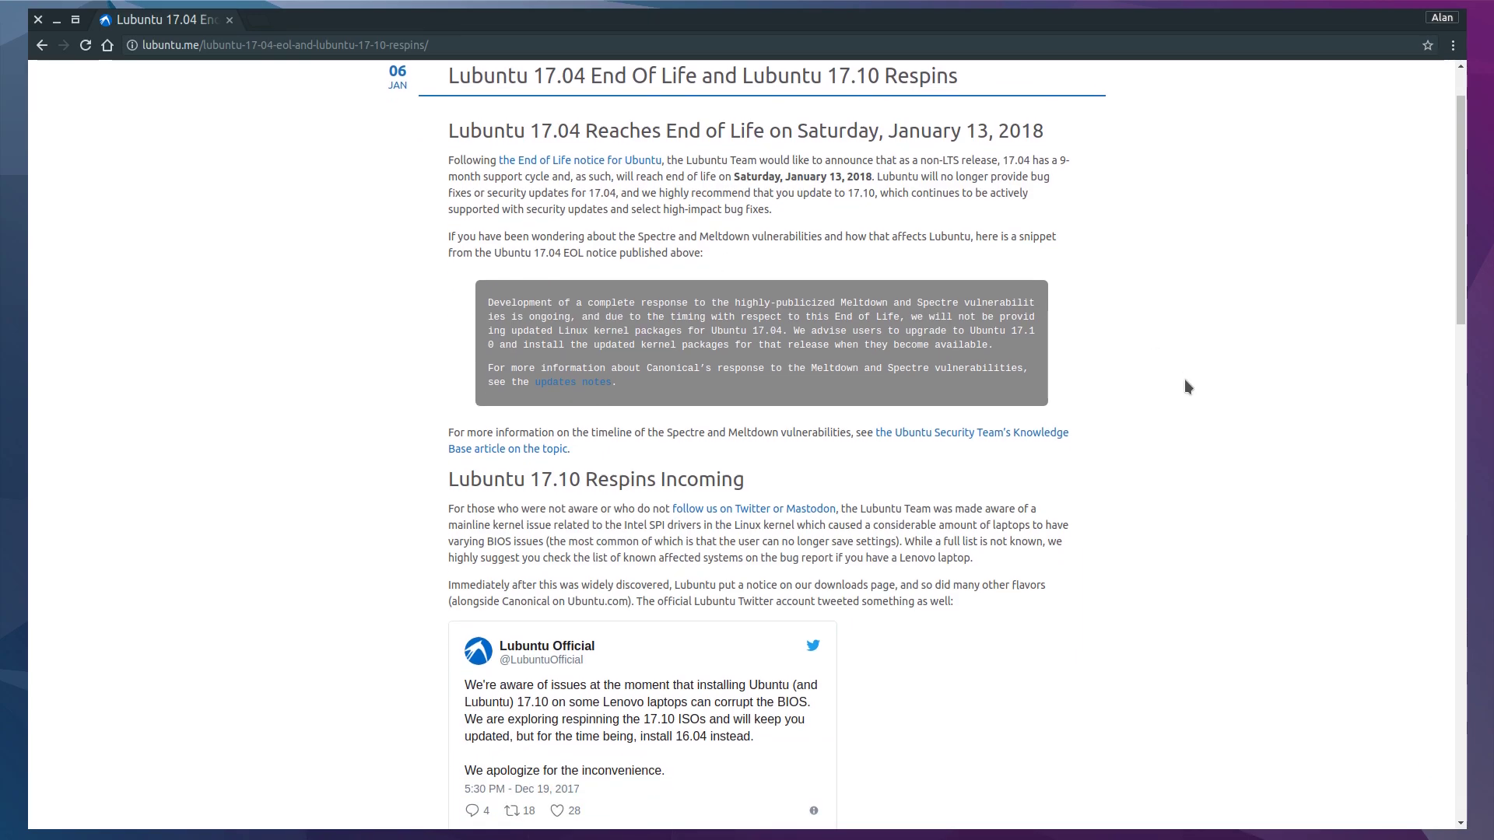
scroll(1185, 385, down, 1)
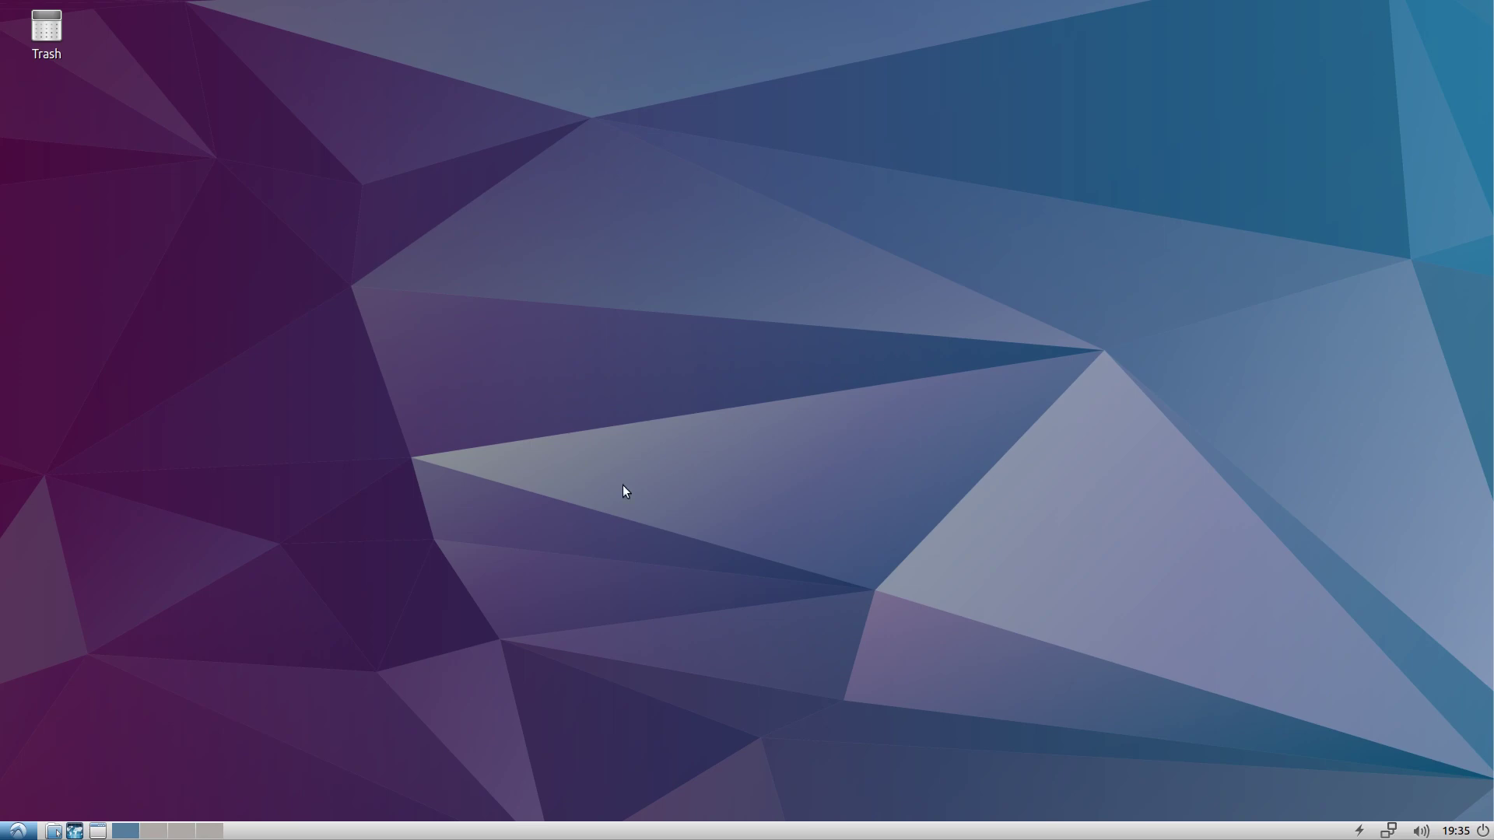
Relaunch Software Updater from System Tools to see Ubuntu 17.10 offered
click(18, 831)
mouse_move(59, 746)
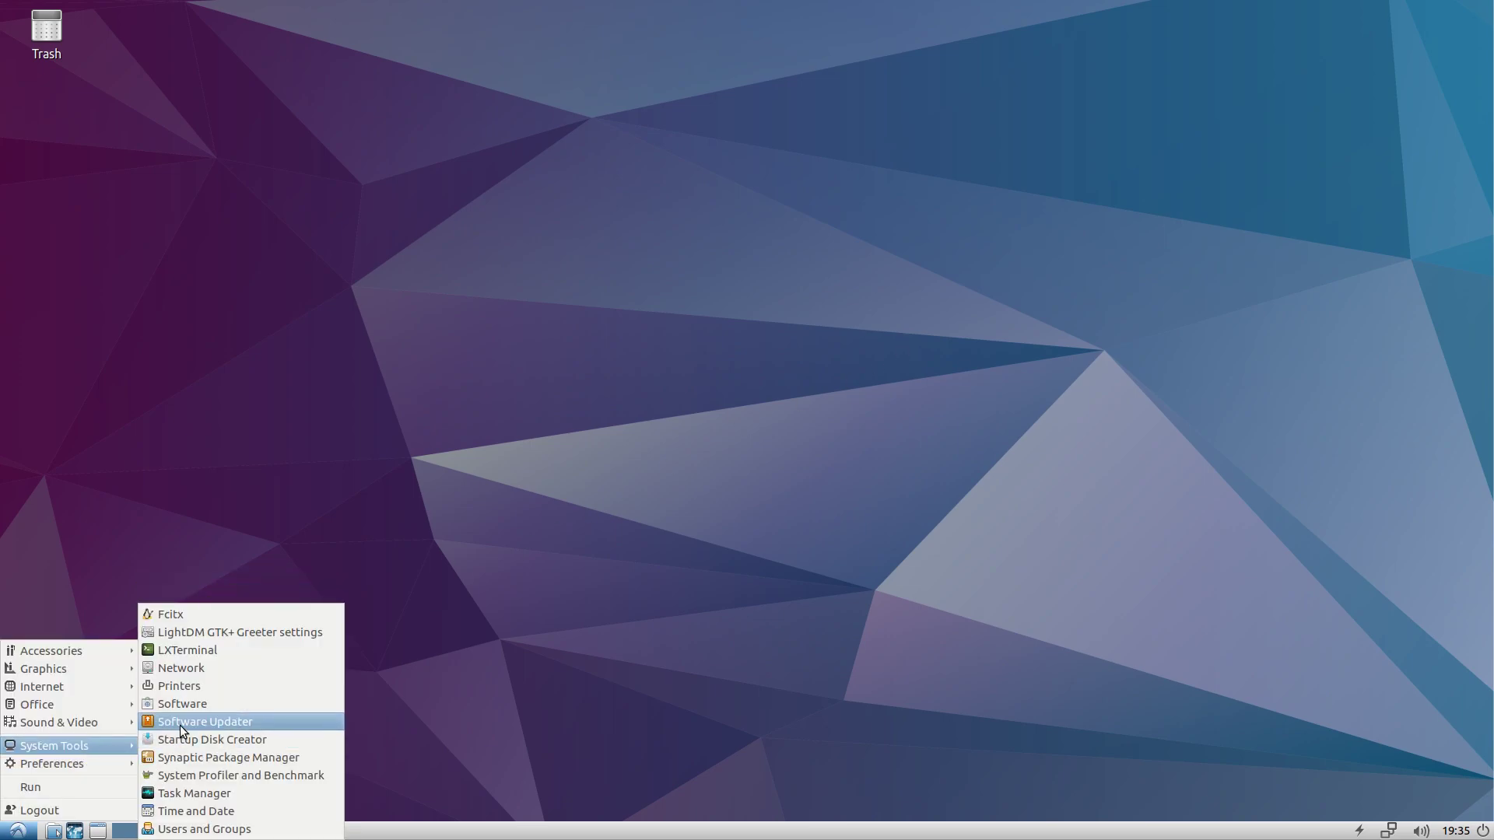
click(179, 724)
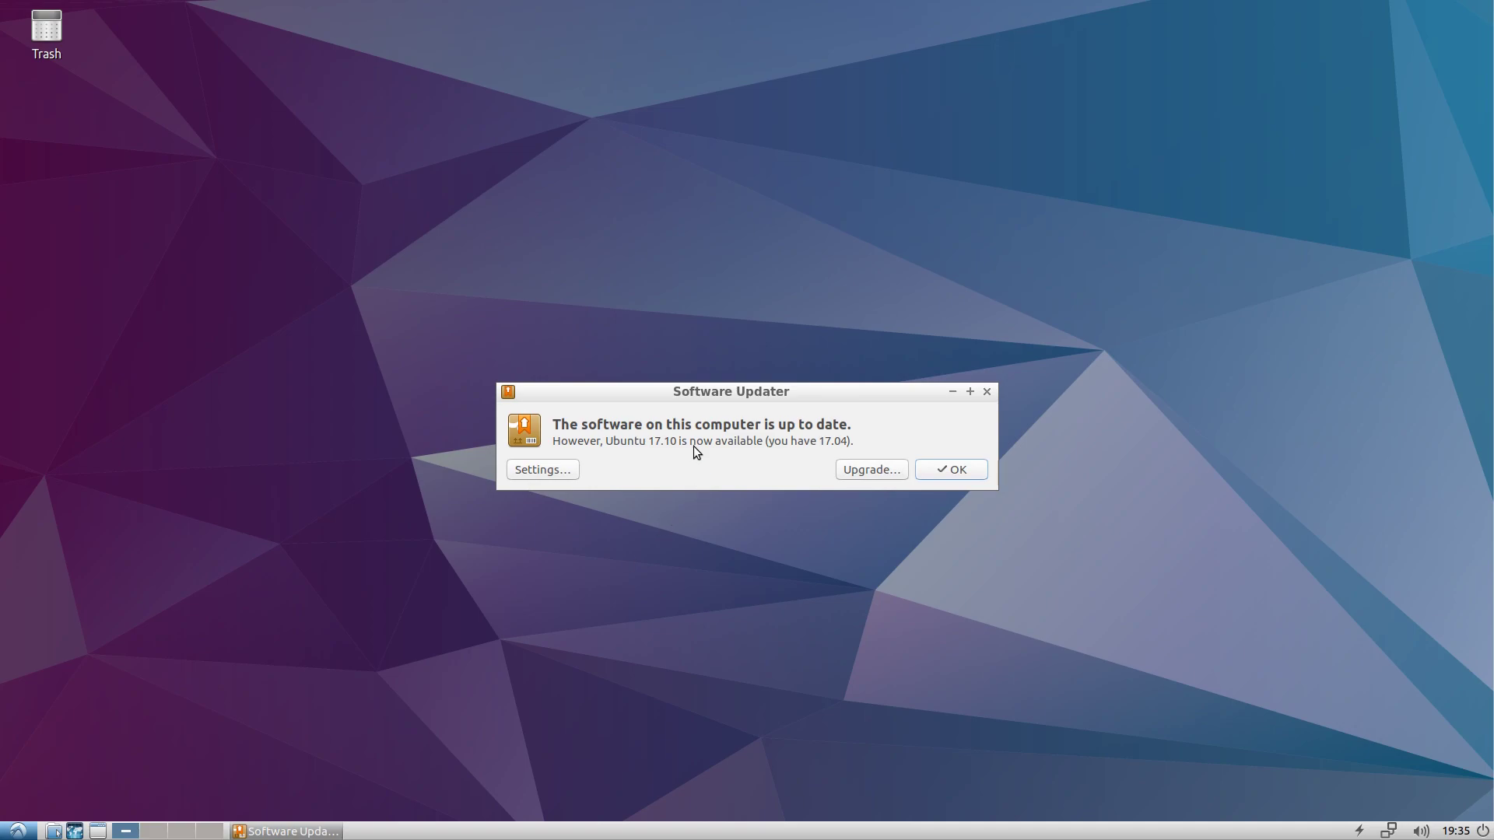
Start the Ubuntu 17.10 upgrade and authorise it with the password
click(876, 472)
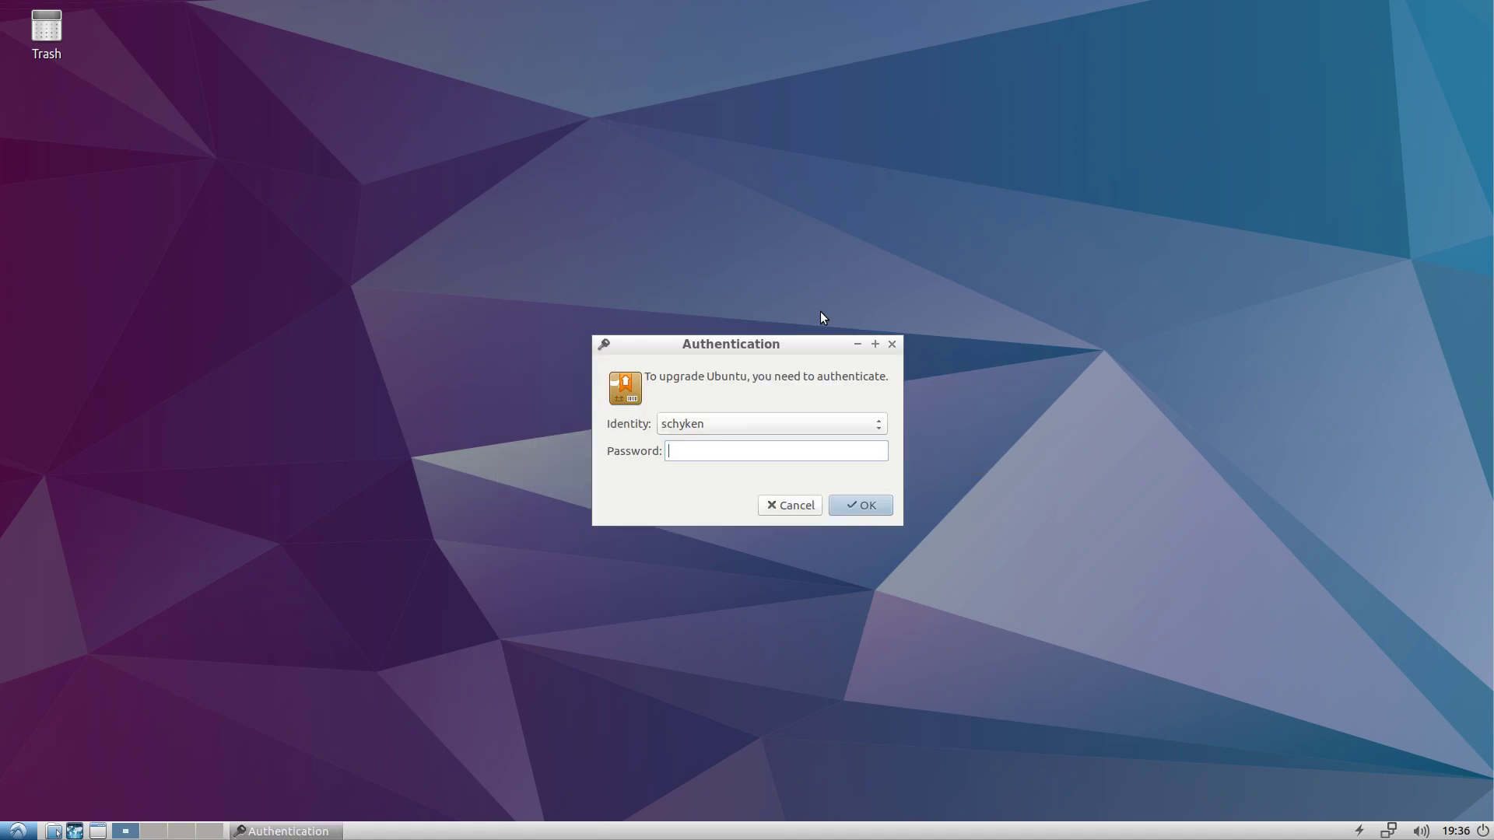
text(••)
text(•••••)
key(Return)
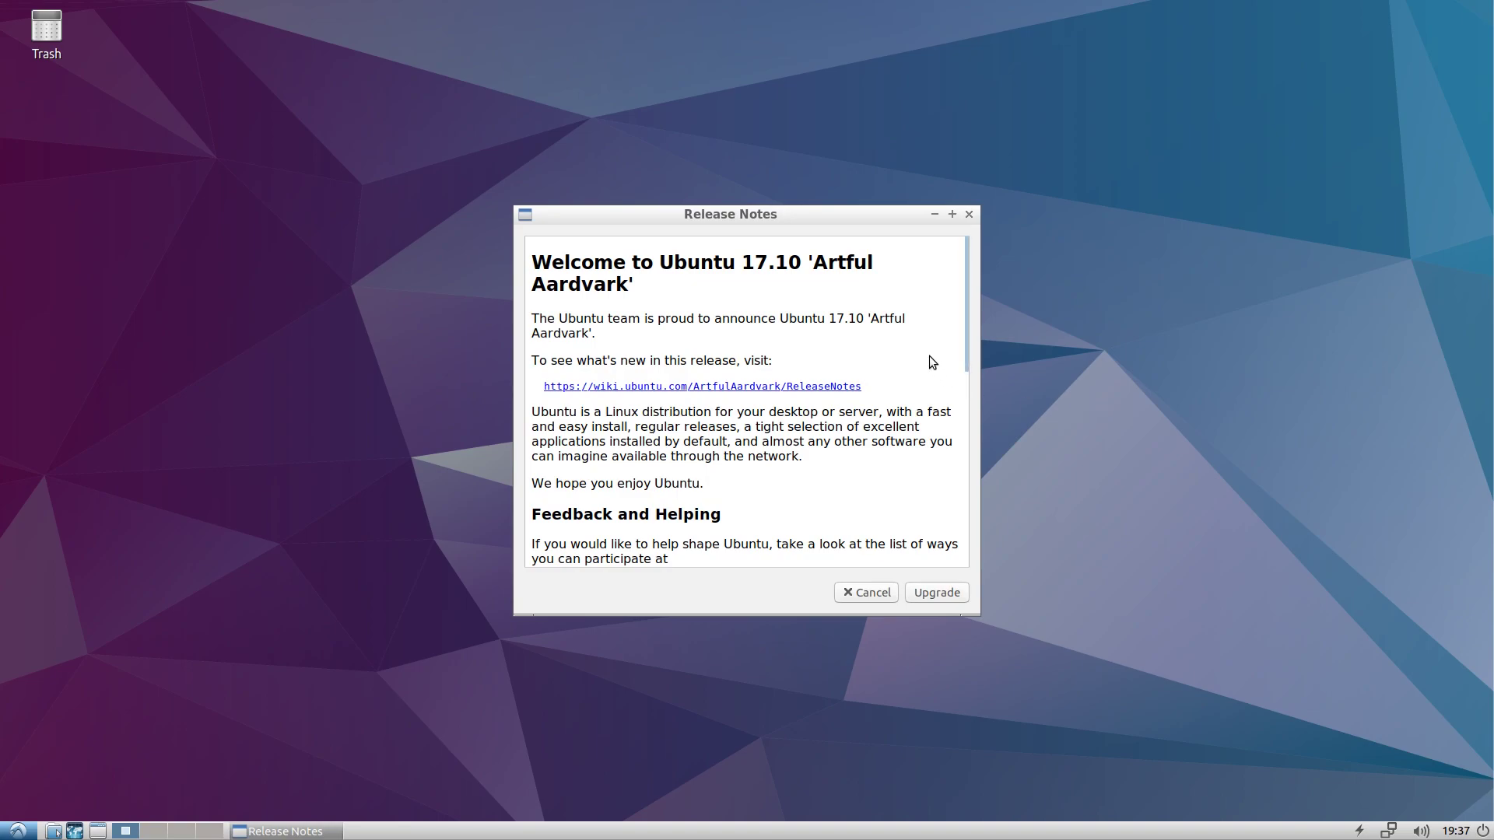
scroll(929, 362, down, 1)
scroll(930, 362, down, 2)
scroll(927, 361, down, 3)
scroll(922, 364, down, 3)
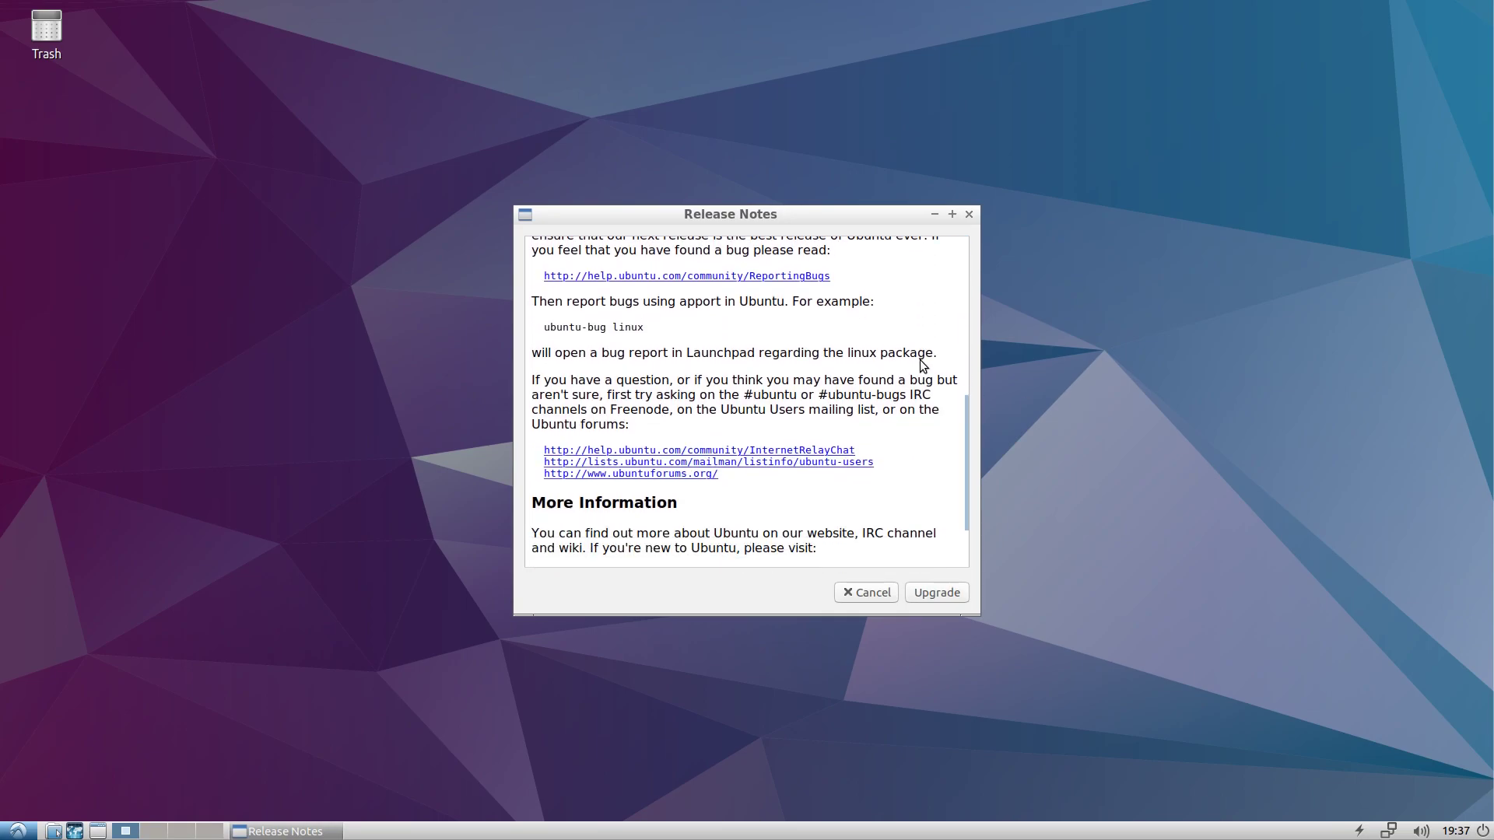
scroll(921, 362, down, 2)
scroll(918, 360, up, 4)
scroll(917, 361, up, 2)
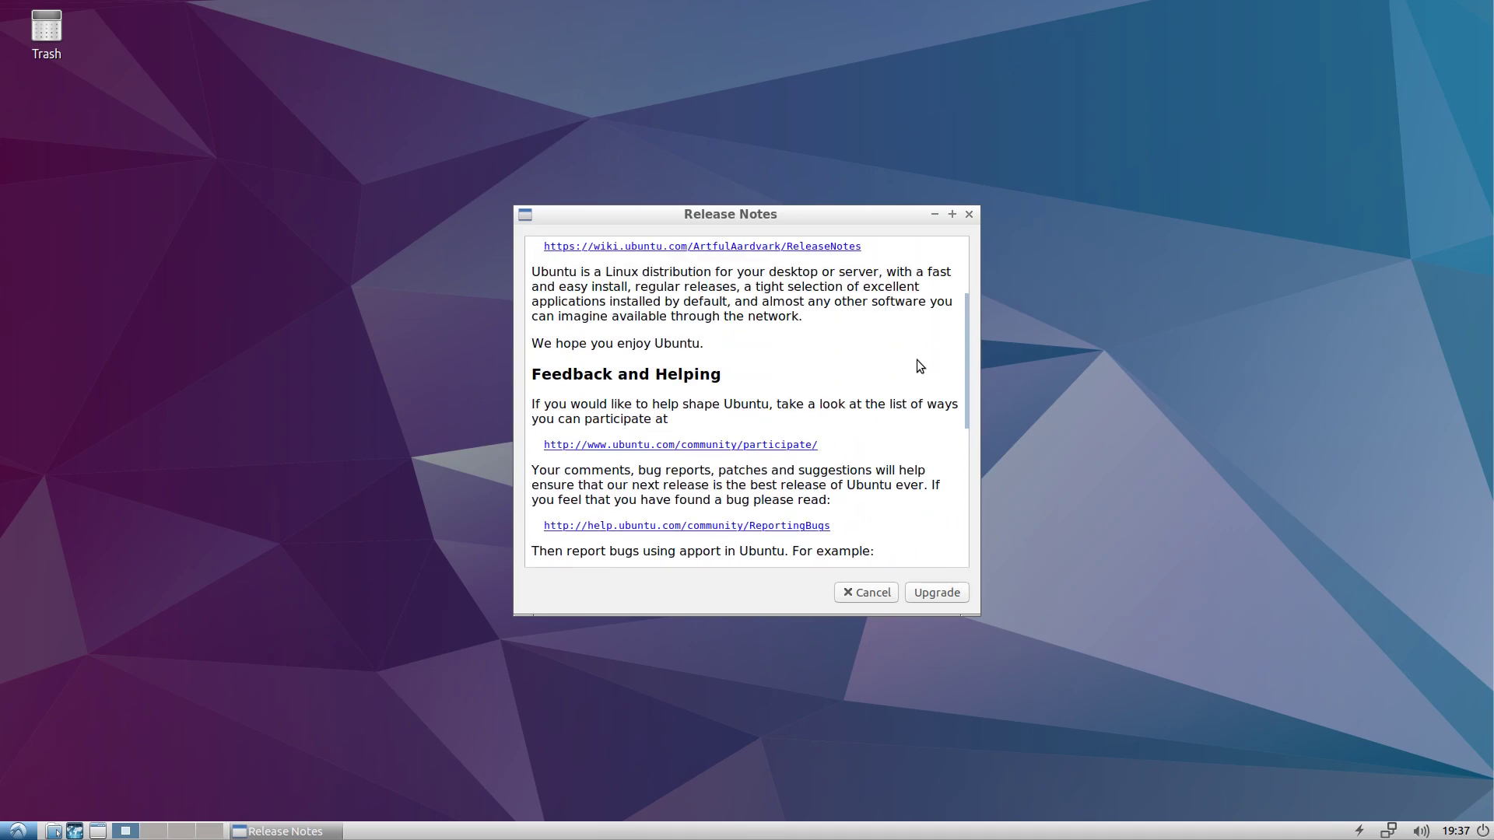
scroll(916, 362, up, 3)
scroll(818, 385, down, 2)
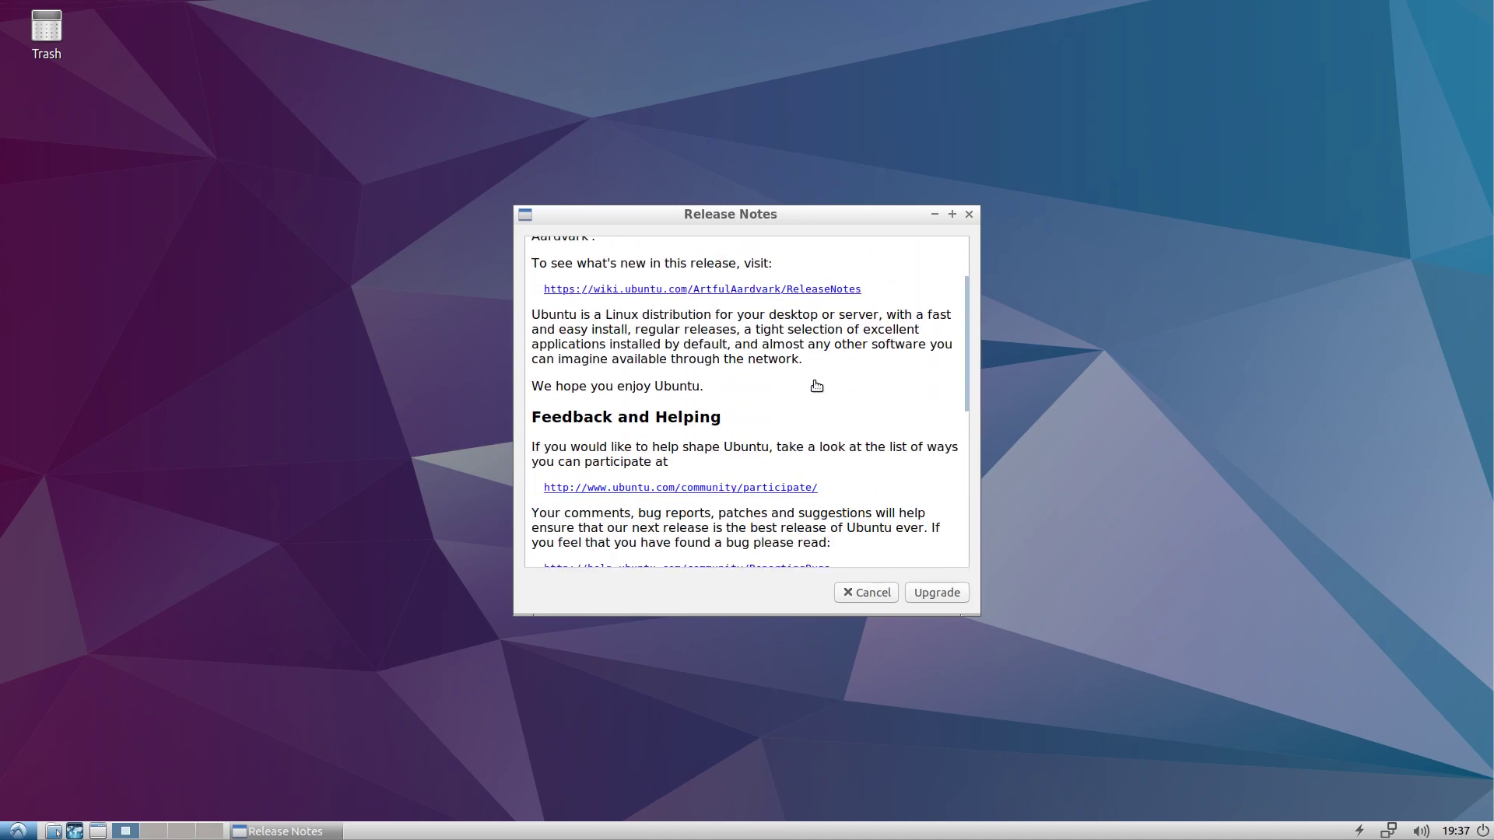
scroll(759, 379, down, 1)
scroll(683, 428, down, 1)
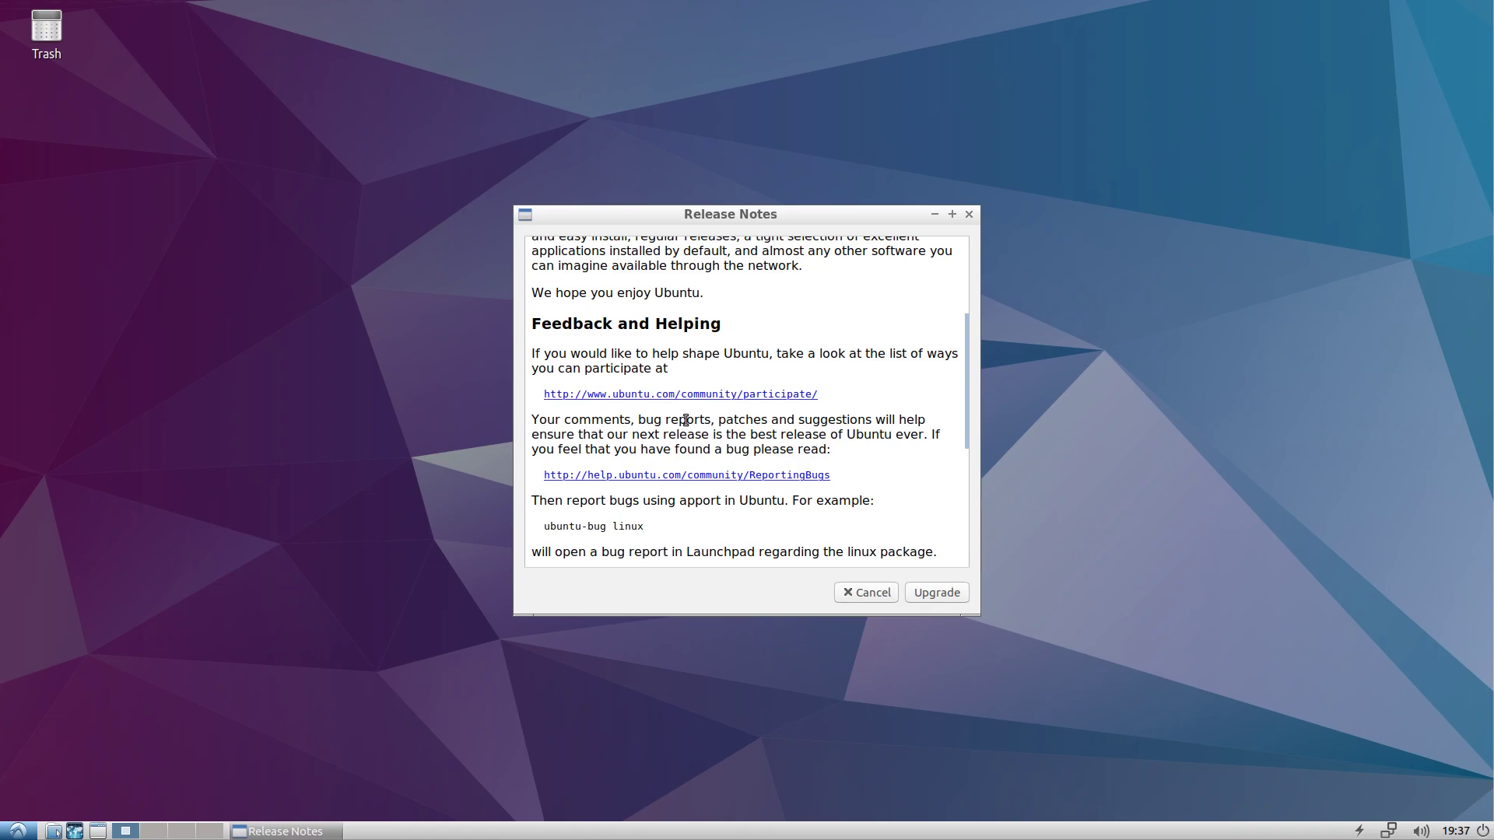
scroll(803, 469, down, 1)
scroll(809, 468, down, 1)
scroll(808, 467, up, 5)
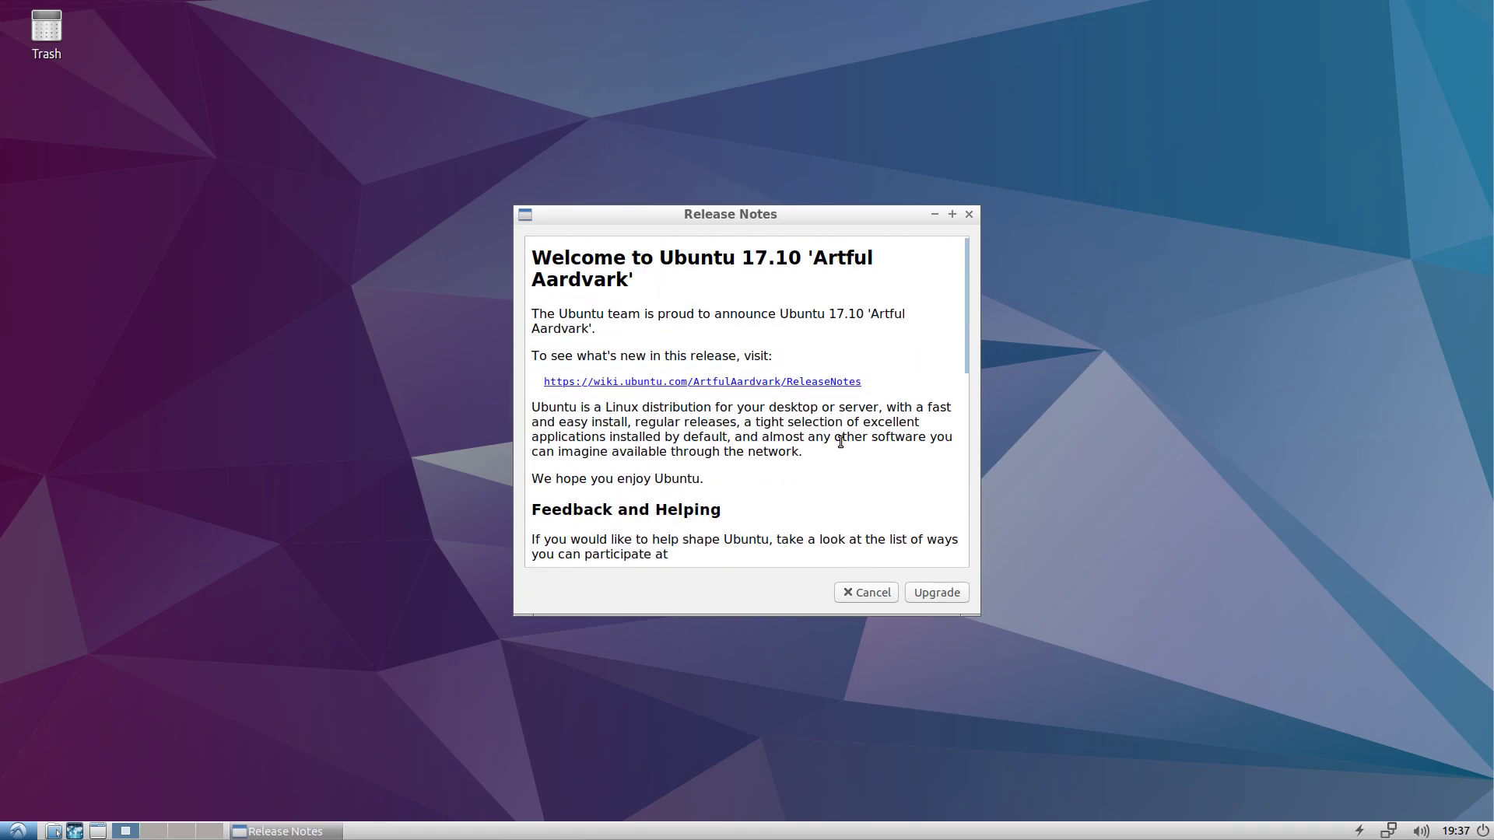
Proceed past the Artful Aardvark release notes to the 805-package upgrade summary
click(929, 594)
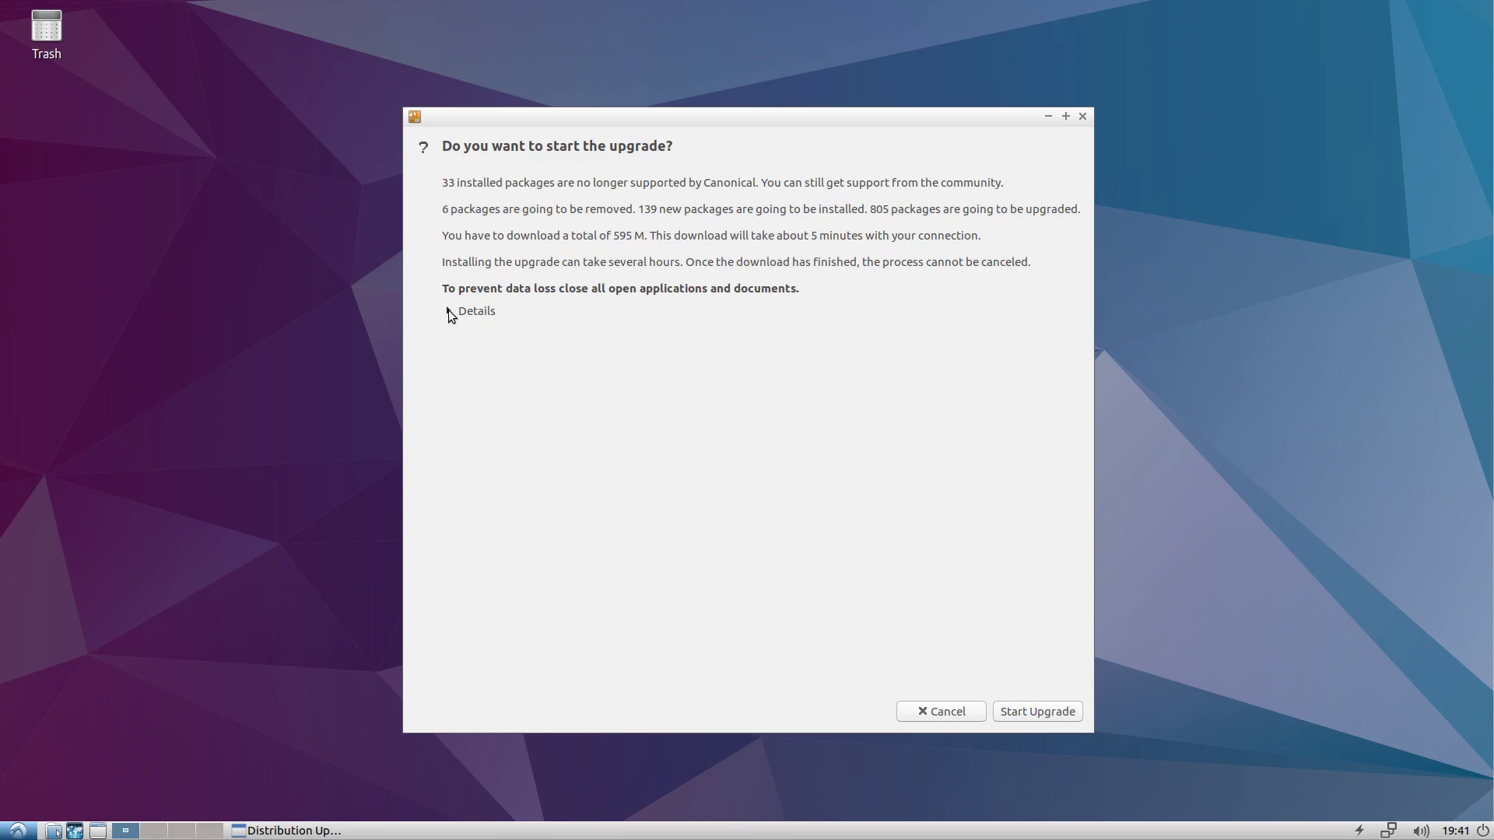
Inspect the 139 packages to install, then start the Ubuntu 17.10 upgrade
click(448, 311)
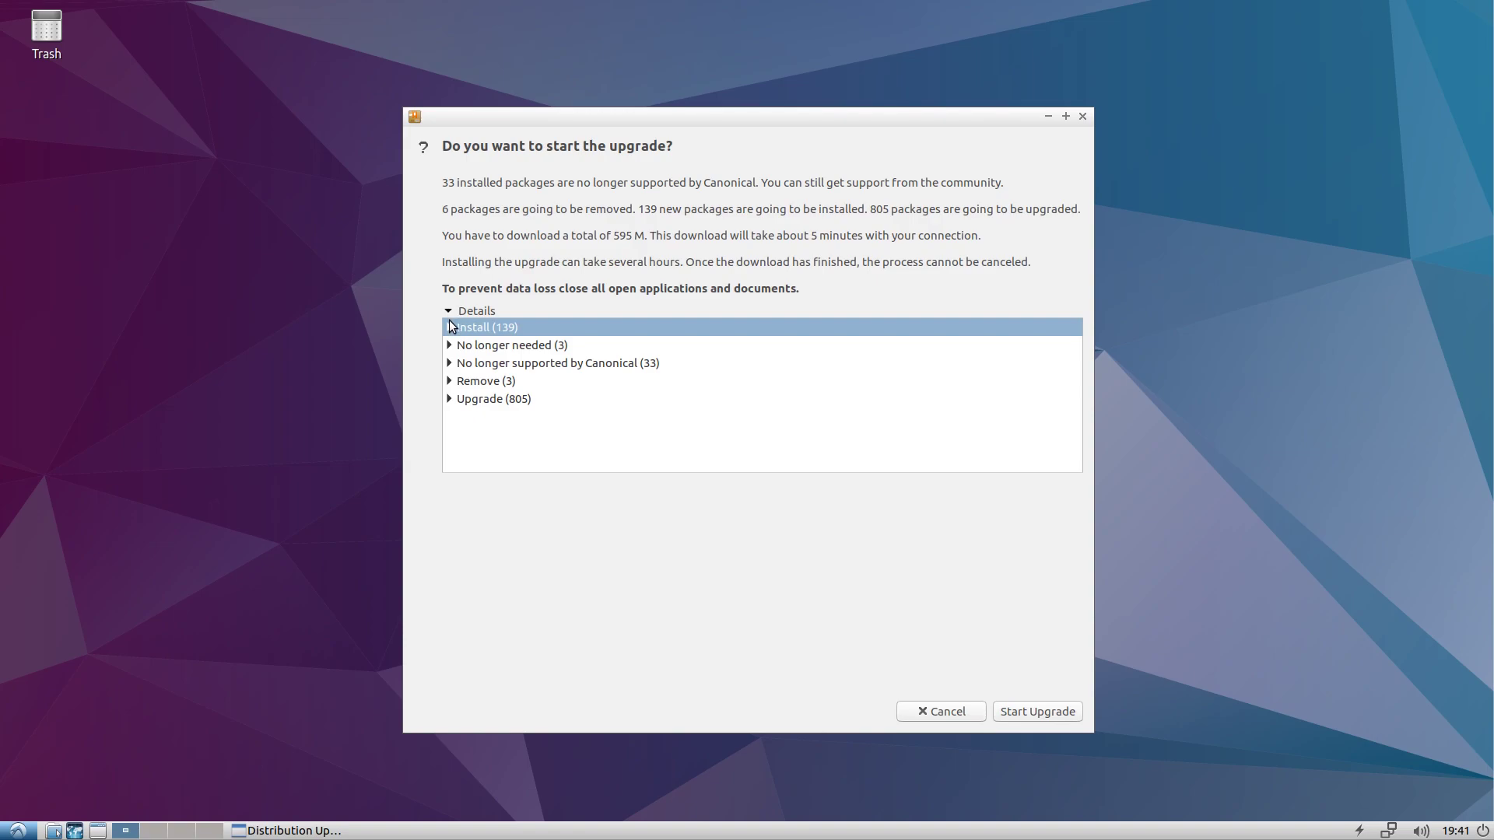
click(449, 326)
scroll(605, 373, down, 2)
scroll(606, 373, down, 1)
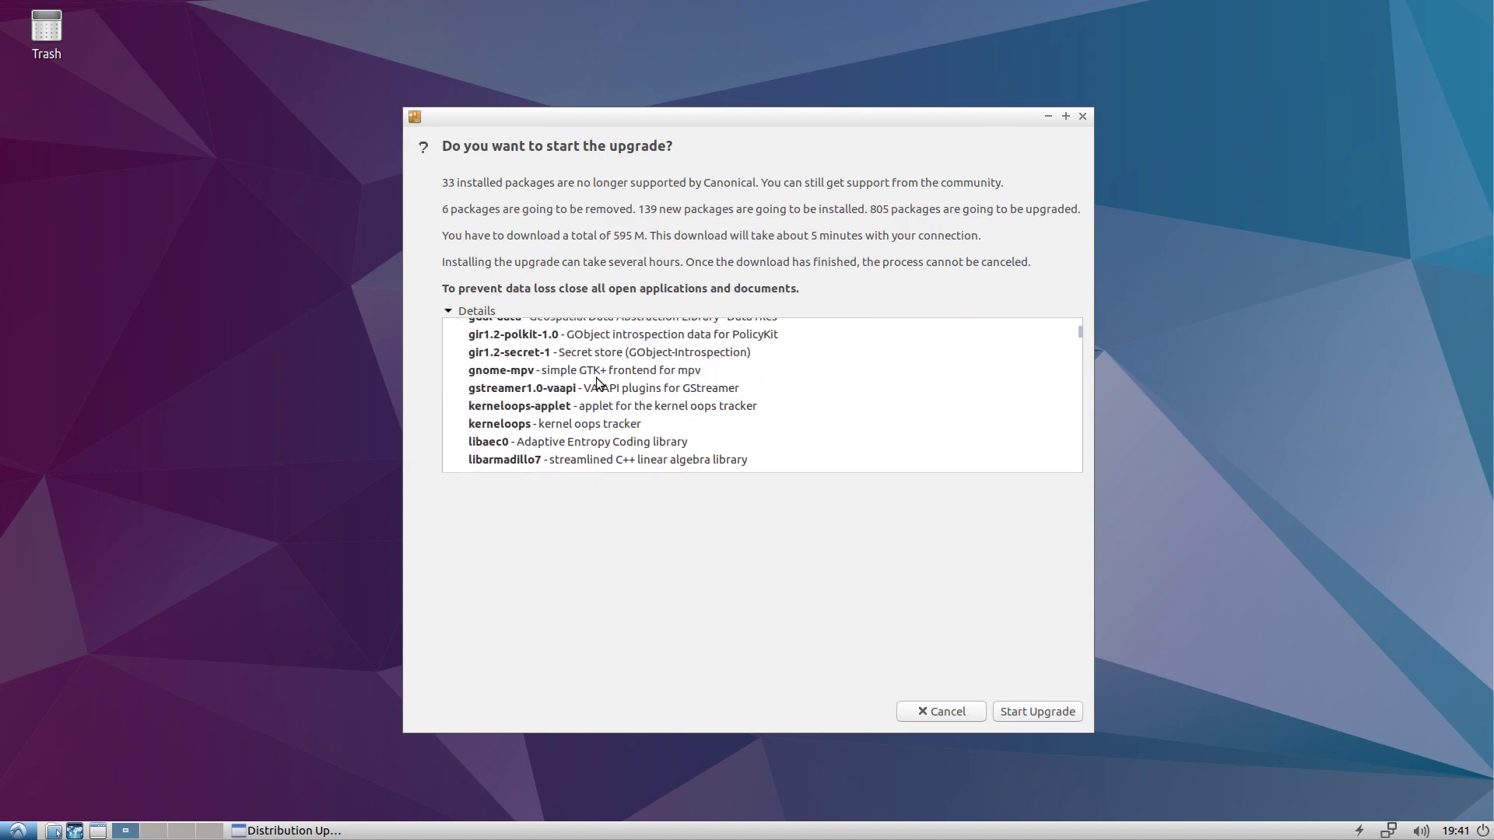
scroll(600, 390, up, 3)
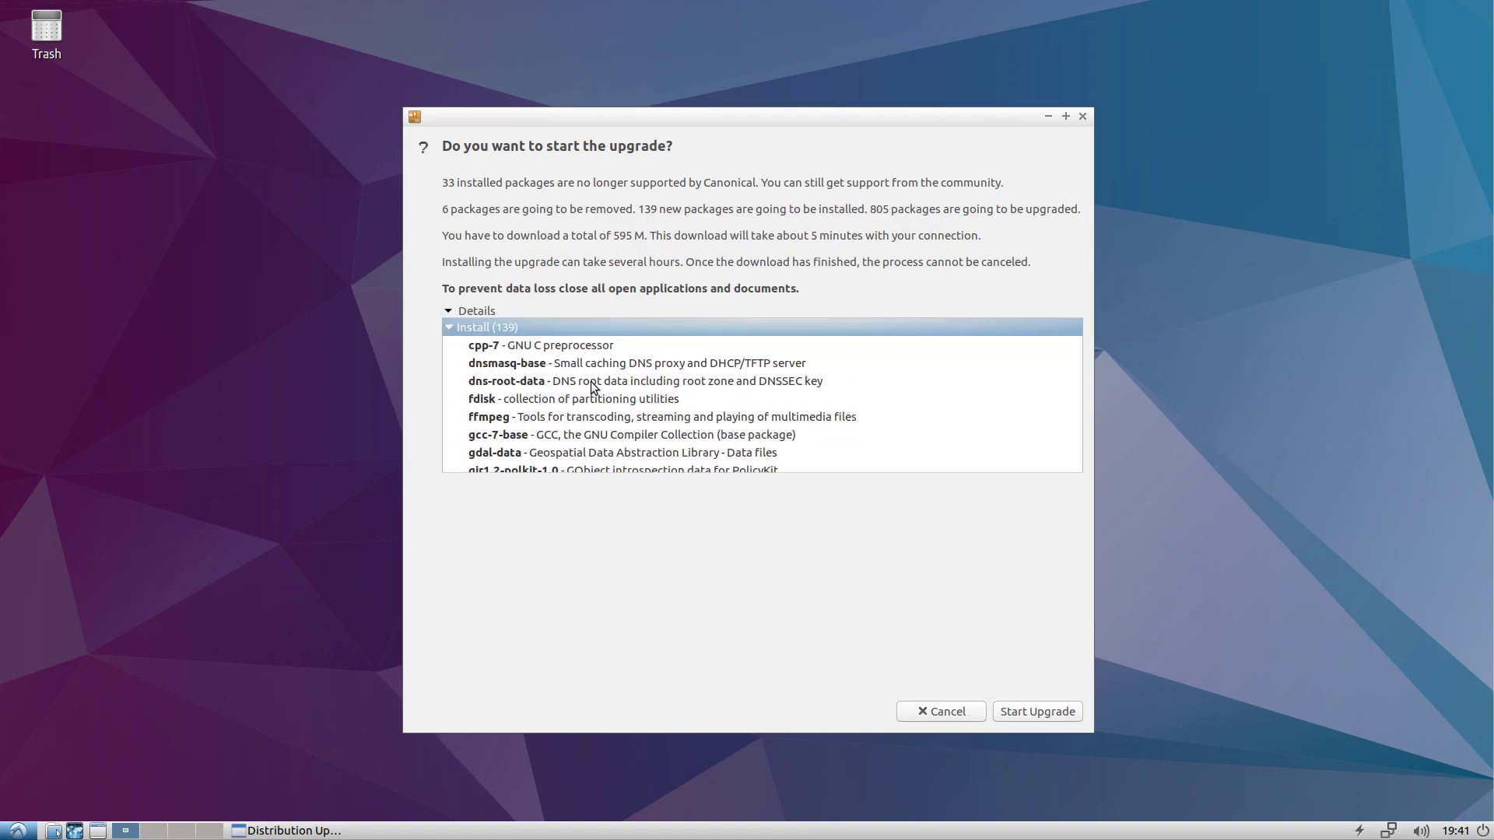
click(454, 330)
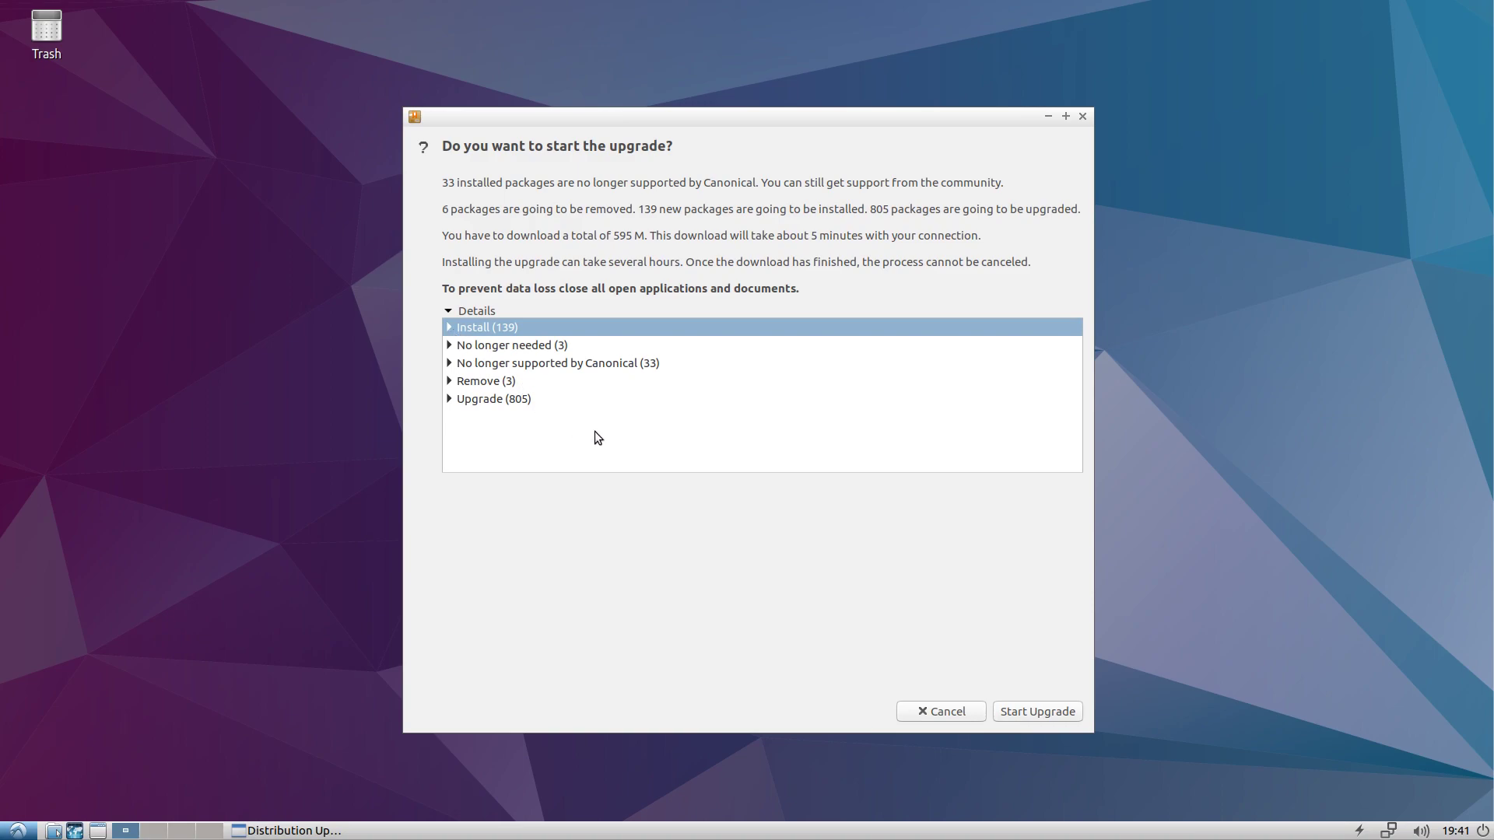
click(1036, 710)
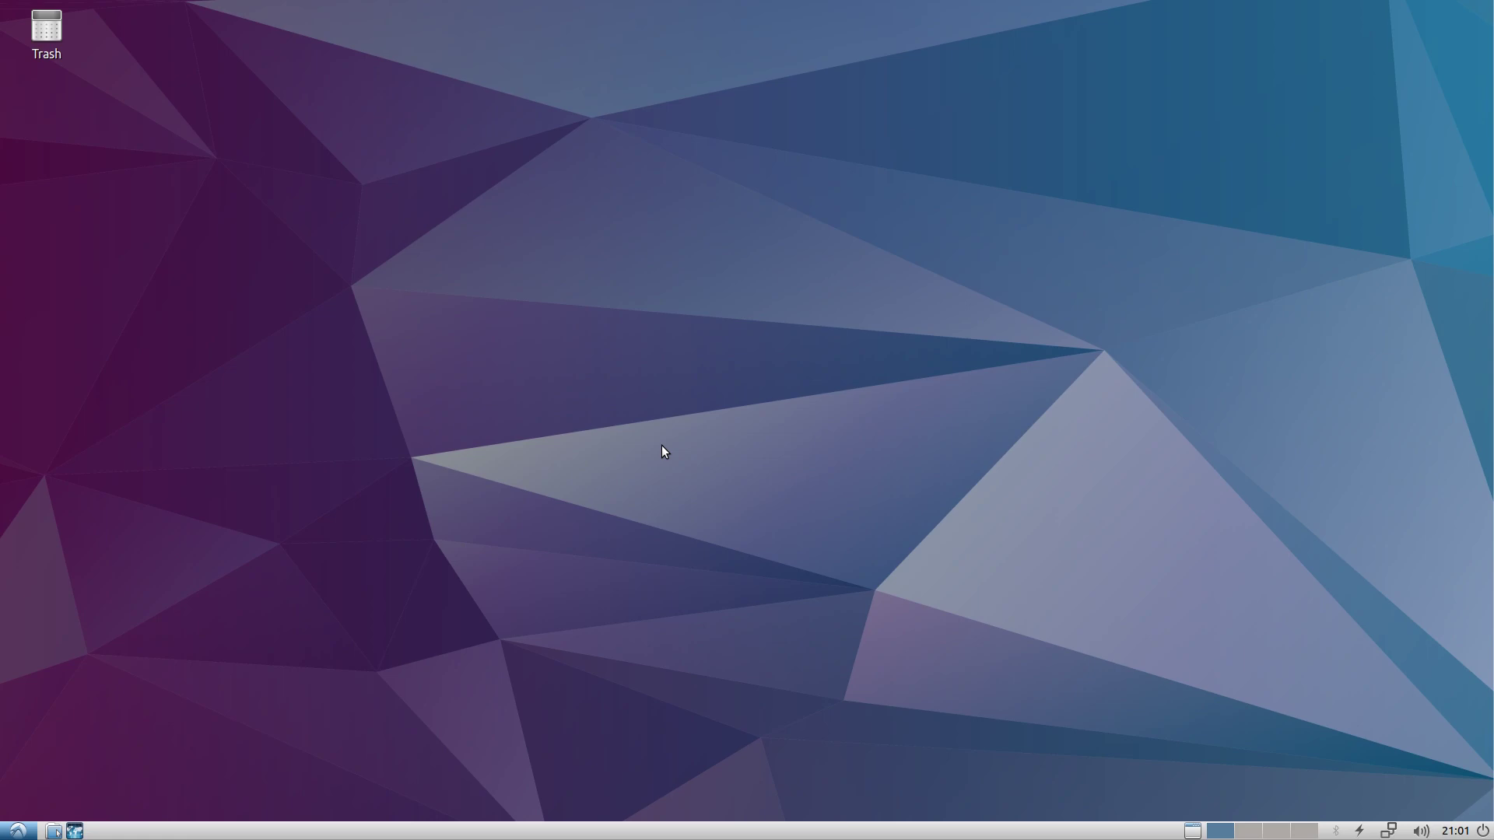
Run lsb_release -a in a new terminal and highlight the Ubuntu 17.10 release lines
key(ctrl+alt+t)
text(l)
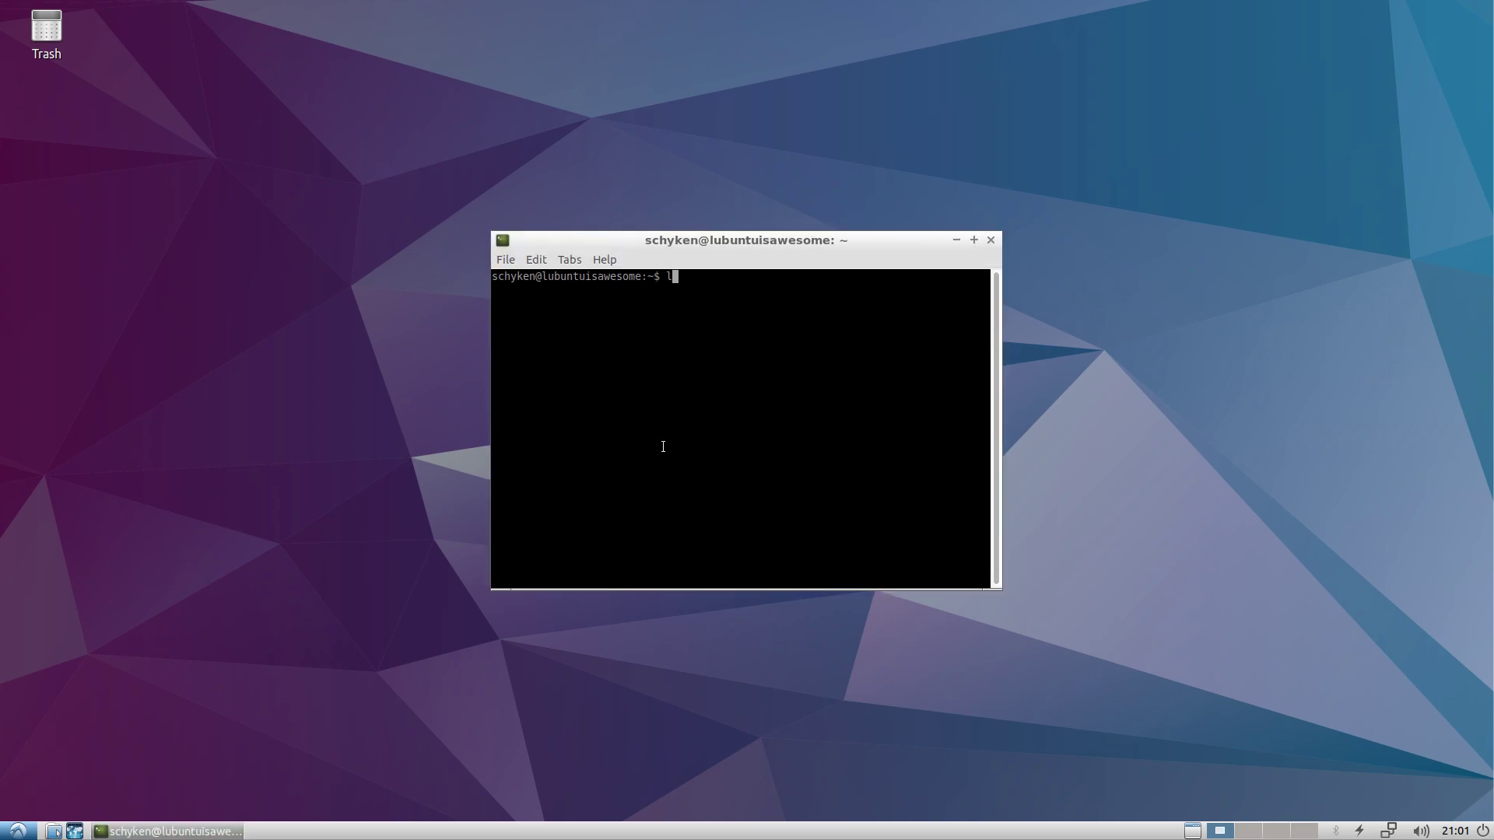
text(sb_r)
key(Tab)
text(-a)
key(Return)
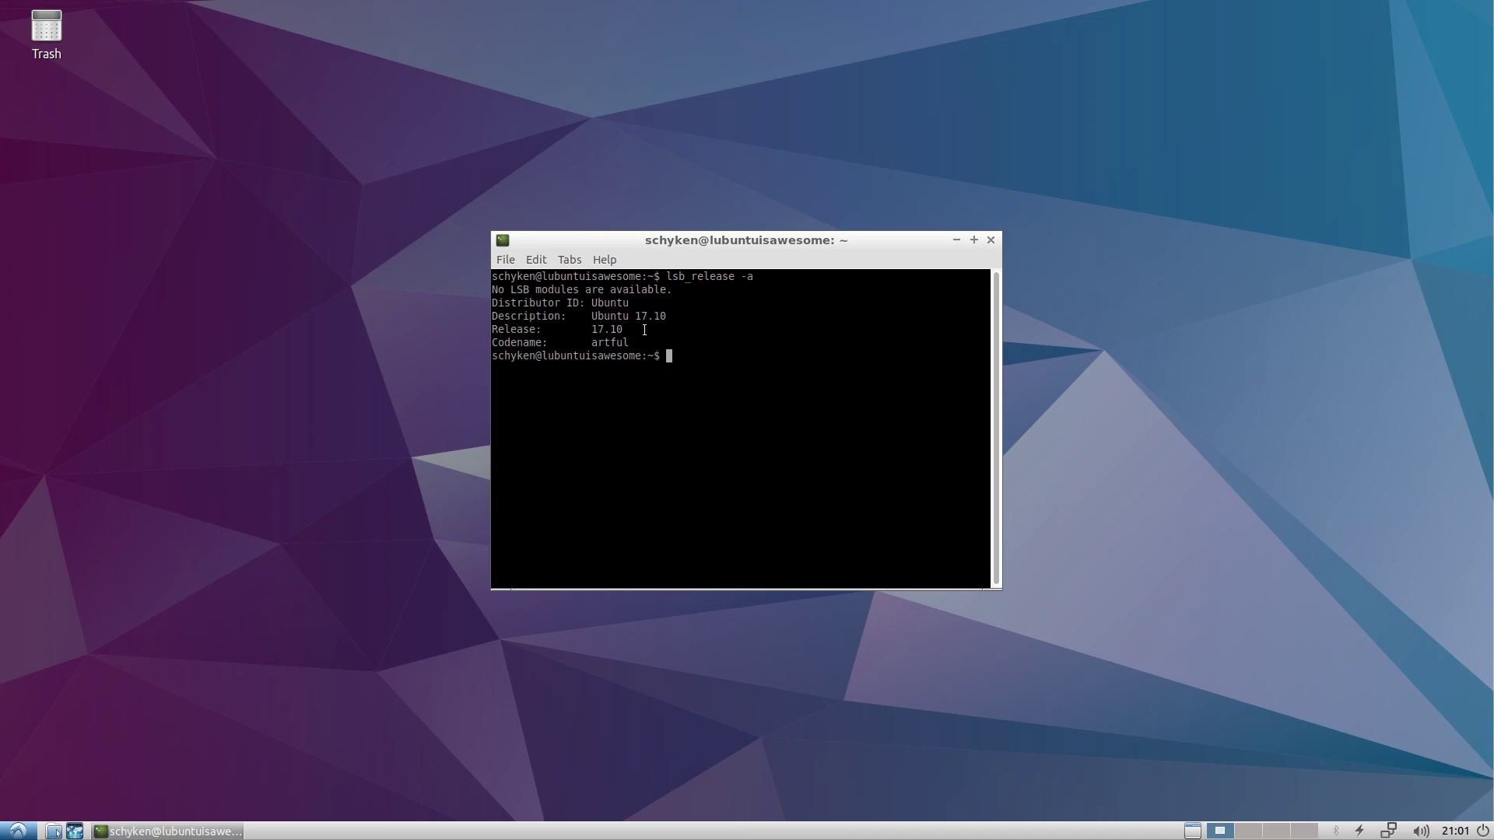
drag(591, 314, 632, 330)
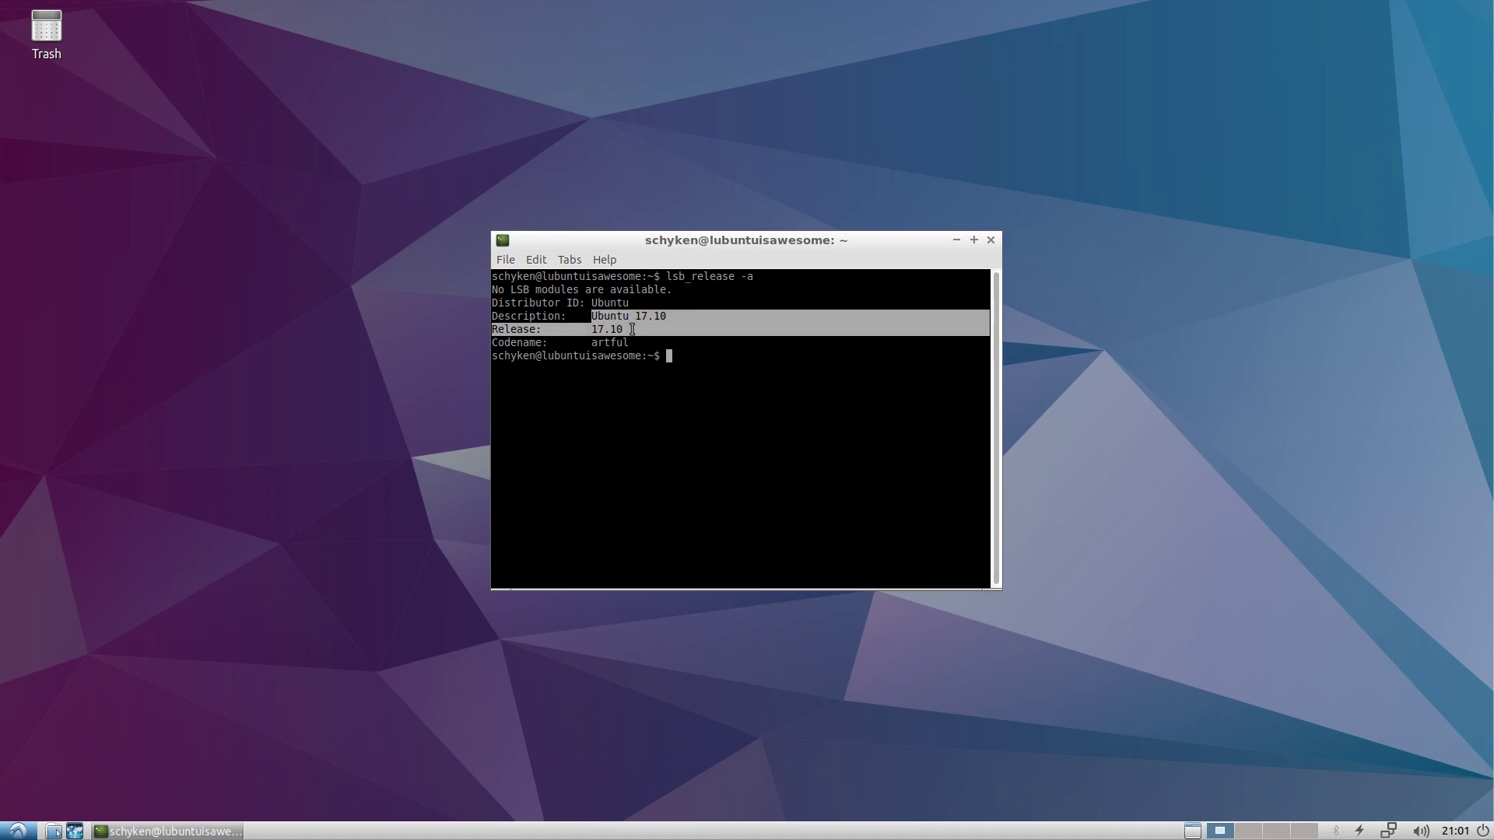